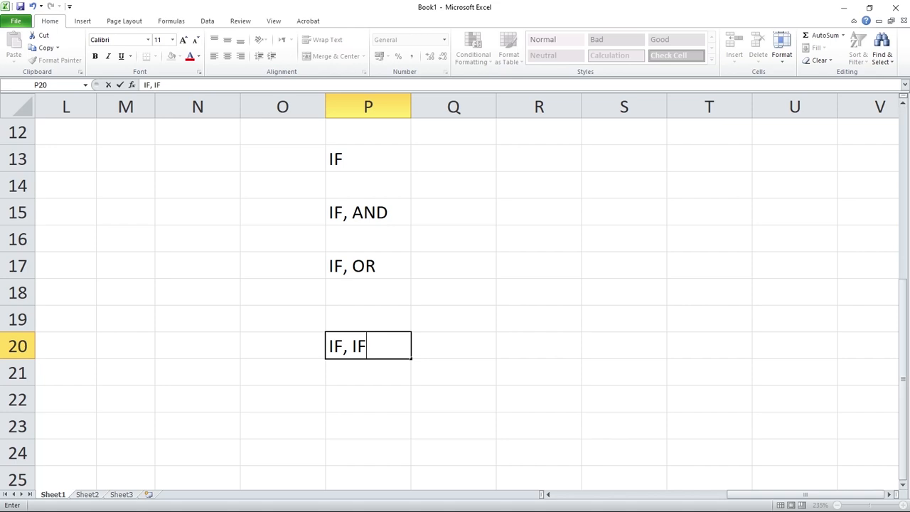
Enter the headings Math in Q13 and Result in R13, with the mark 45 in Q14.
double_click(454, 159)
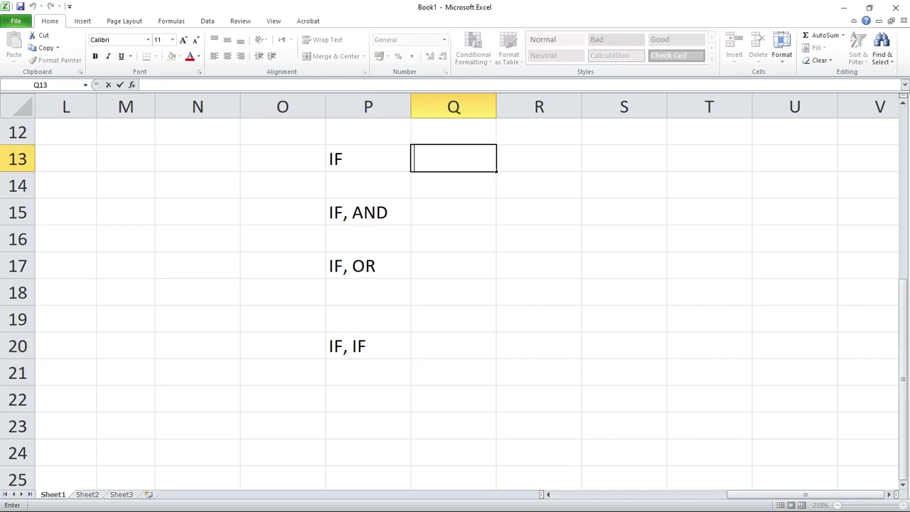
key(F2)
key(Return)
key(Up)
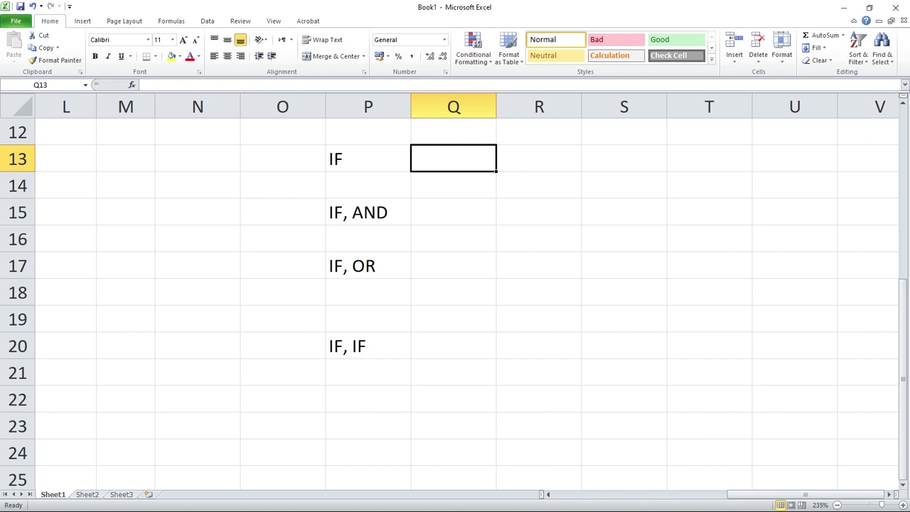
text(Math)
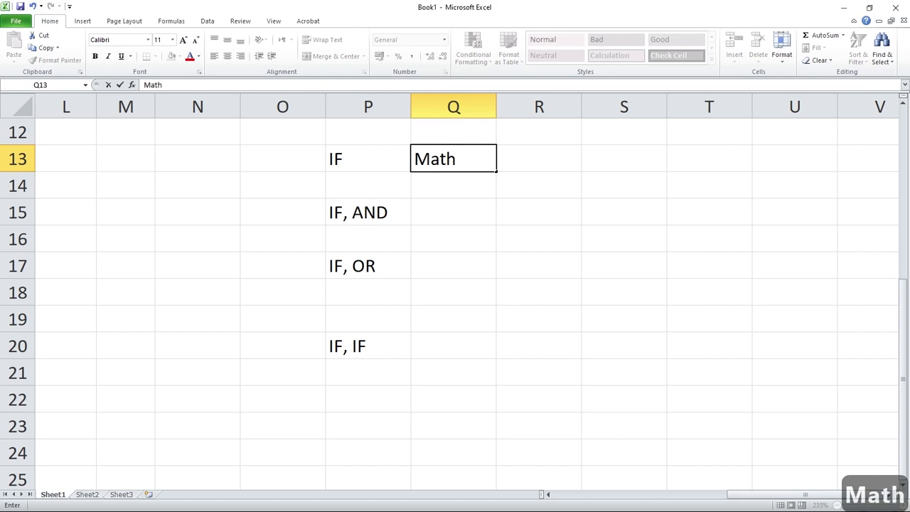
key(Tab)
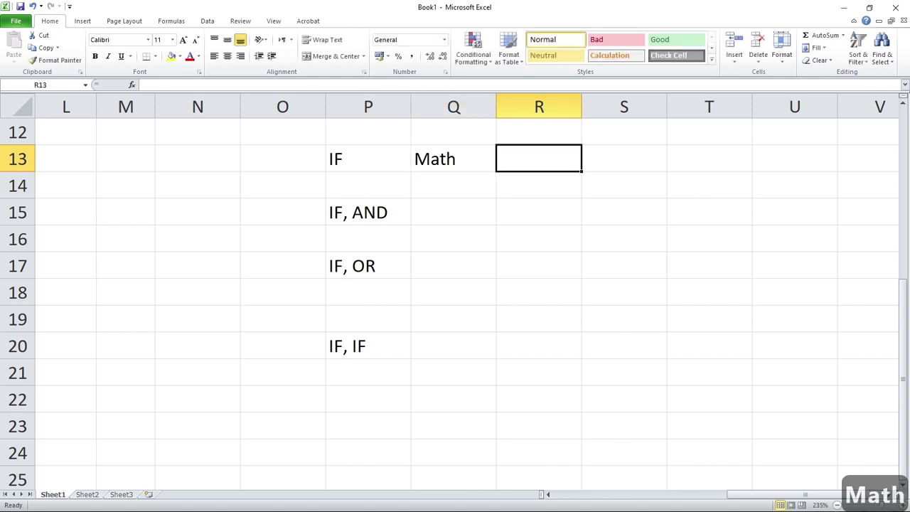
text(Result)
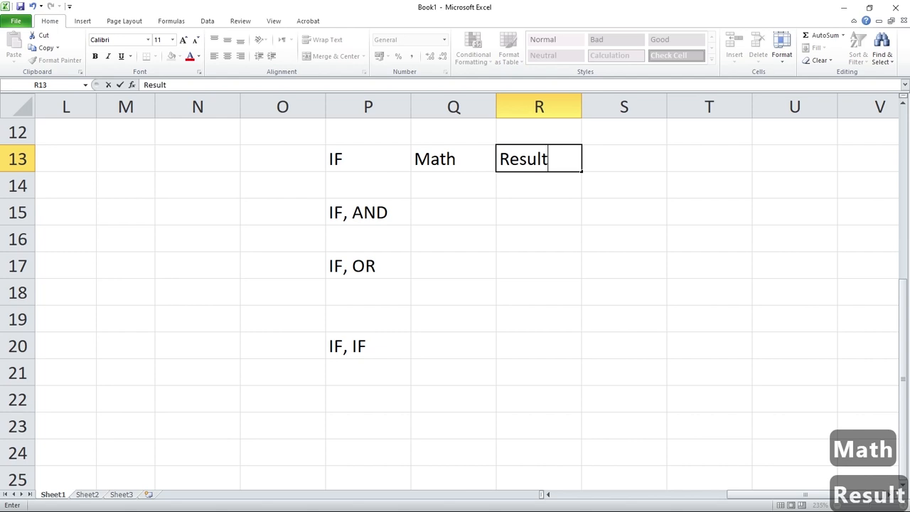
key(Return)
key(BackSpace)
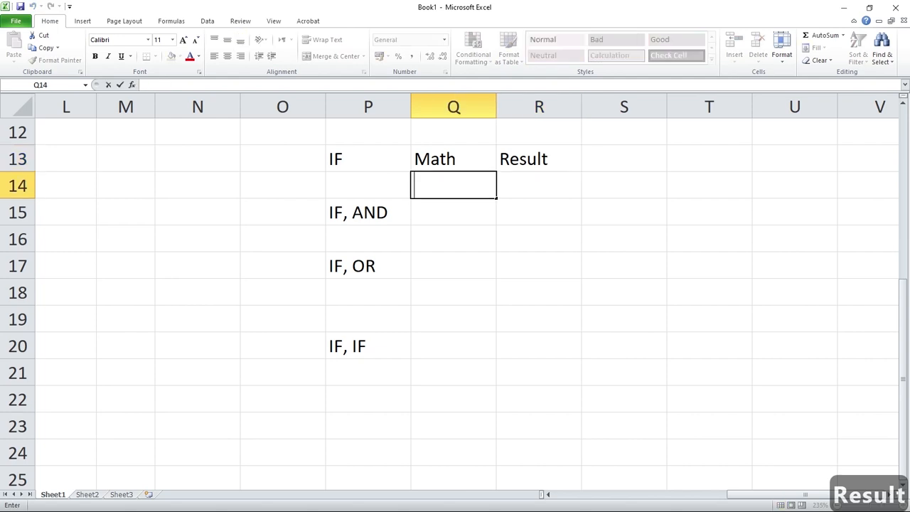
text(45)
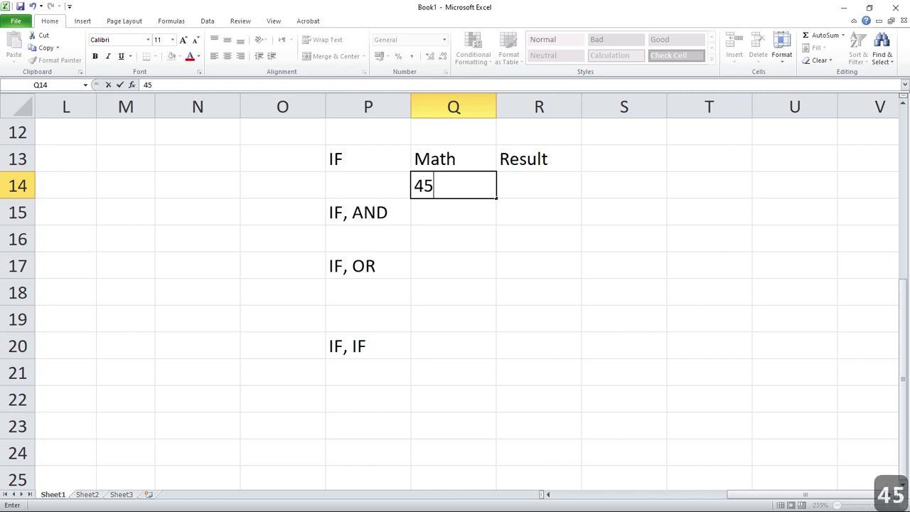
key(Tab)
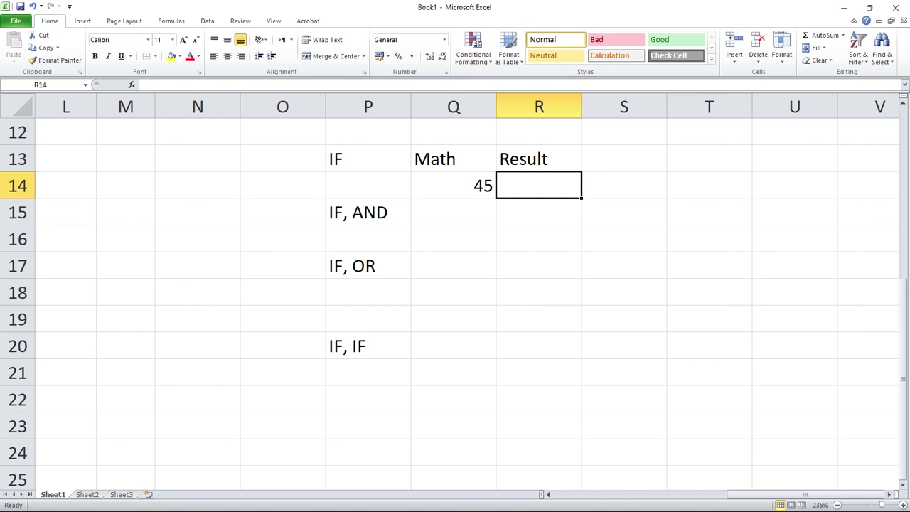
Start an IF formula in R14 with the logical test Q14>=33.
double_click(538, 185)
text(=)
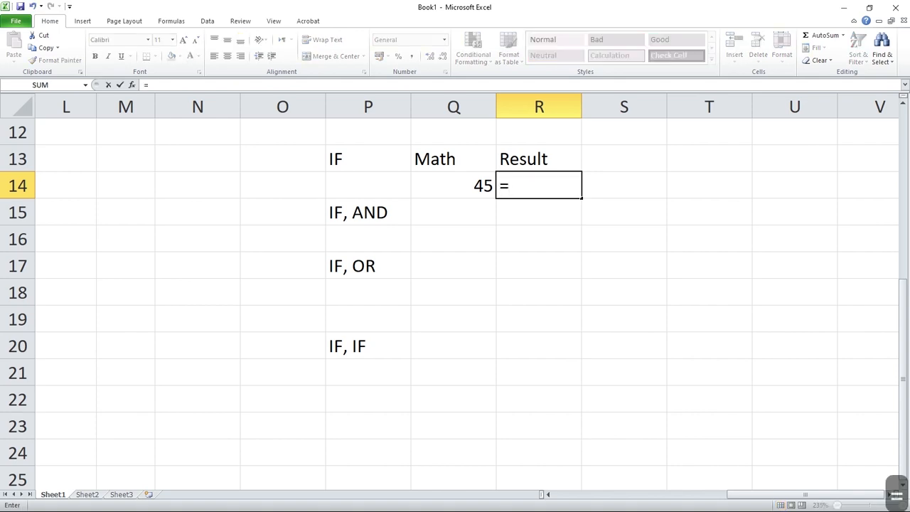
text(if)
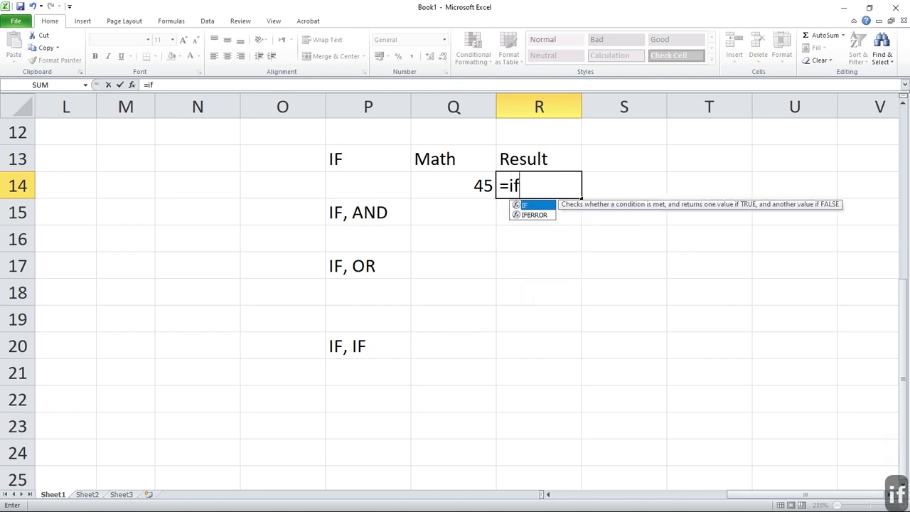
key(Tab)
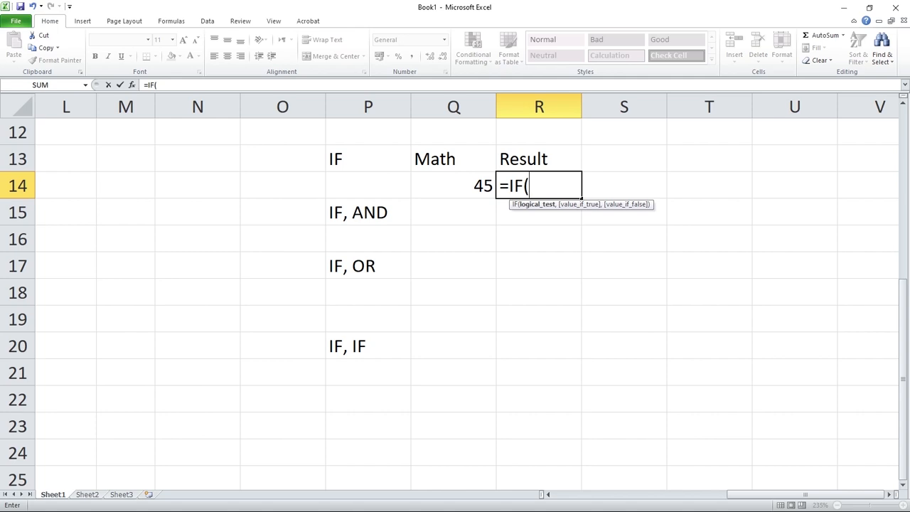
key(Left)
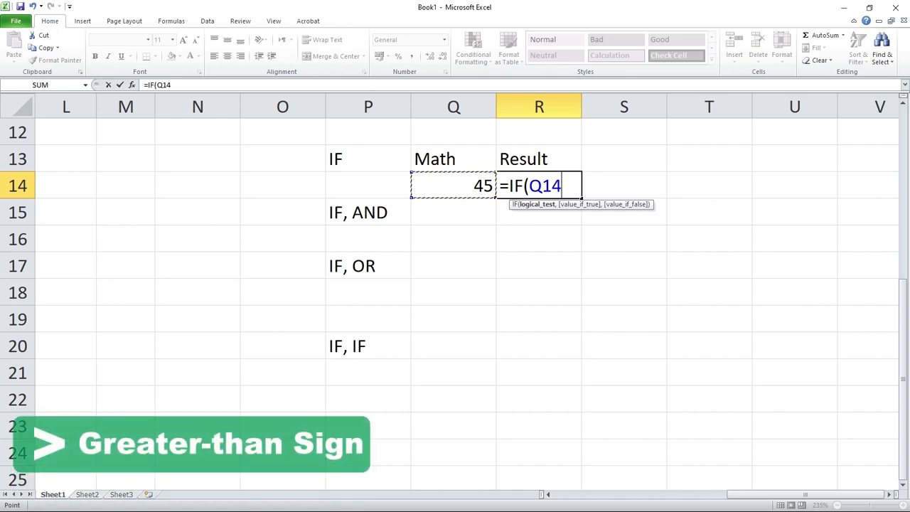
text(>)
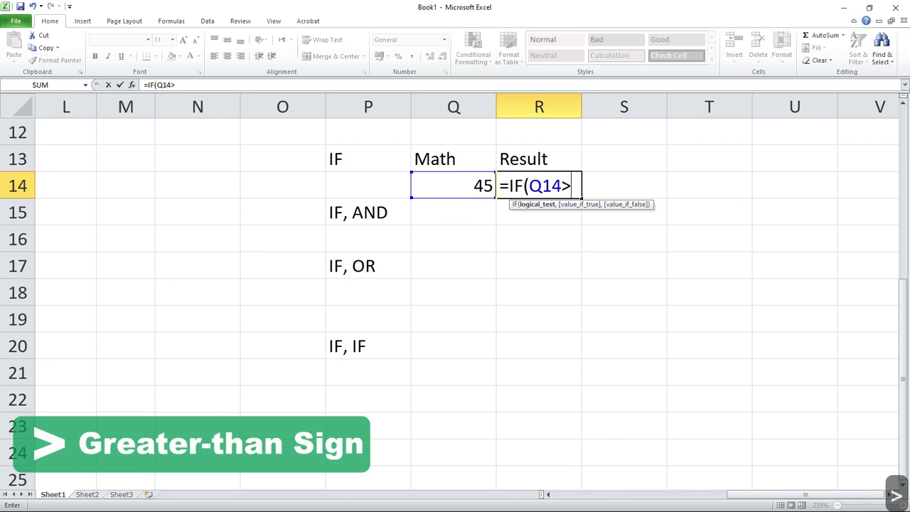
text(=33)
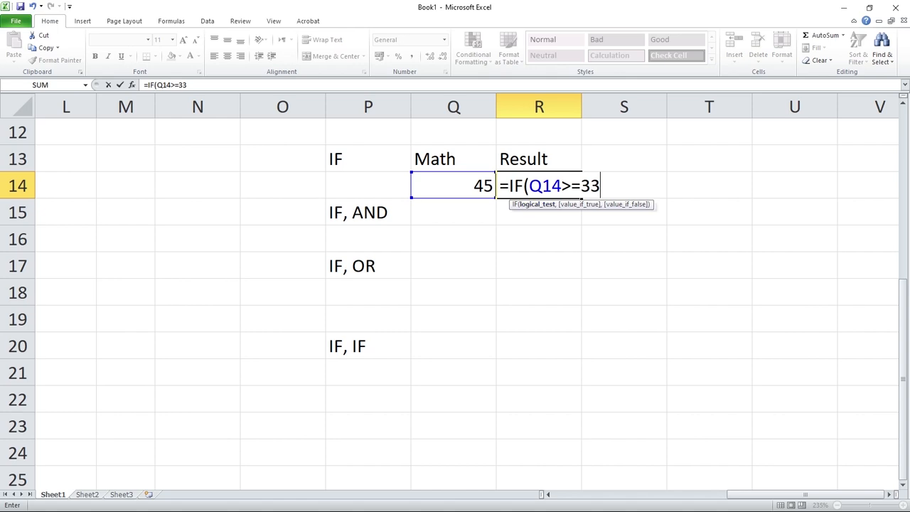
Add "PASS" in capitals and quotation marks as the value if true in the R14 formula.
text(,)
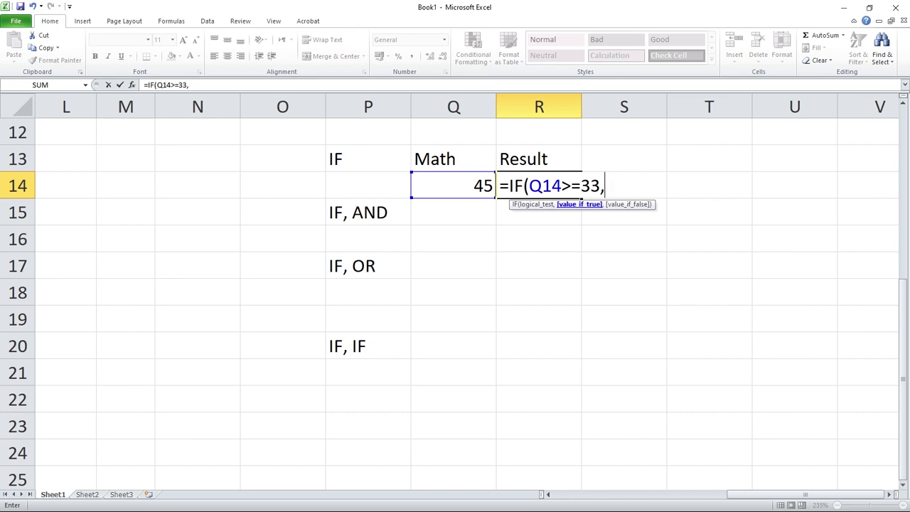
text(")
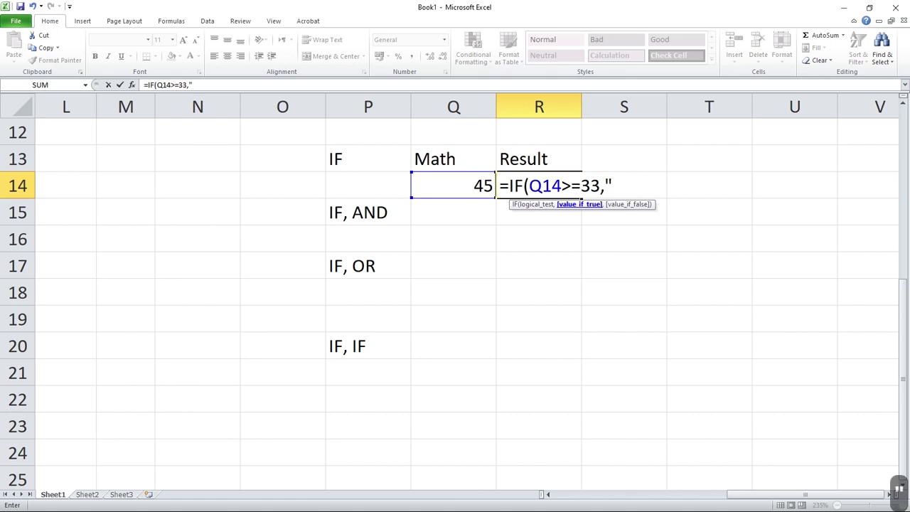
text(pa)
key(BackSpace)
key(BackSpace)
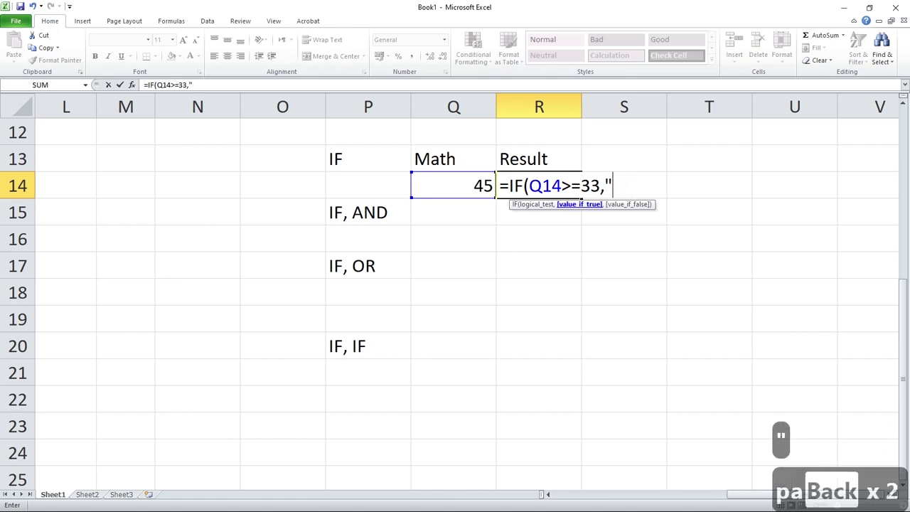
key(Caps_Lock)
text(PASS)
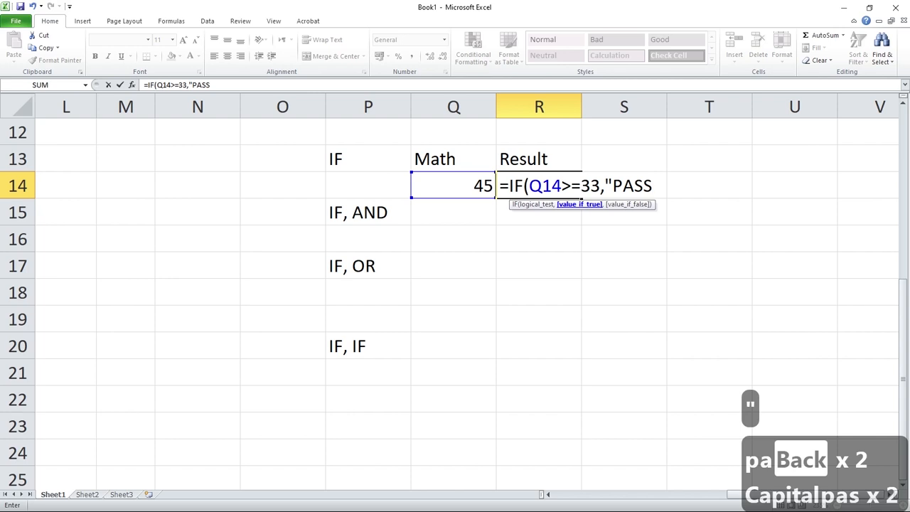
text(")
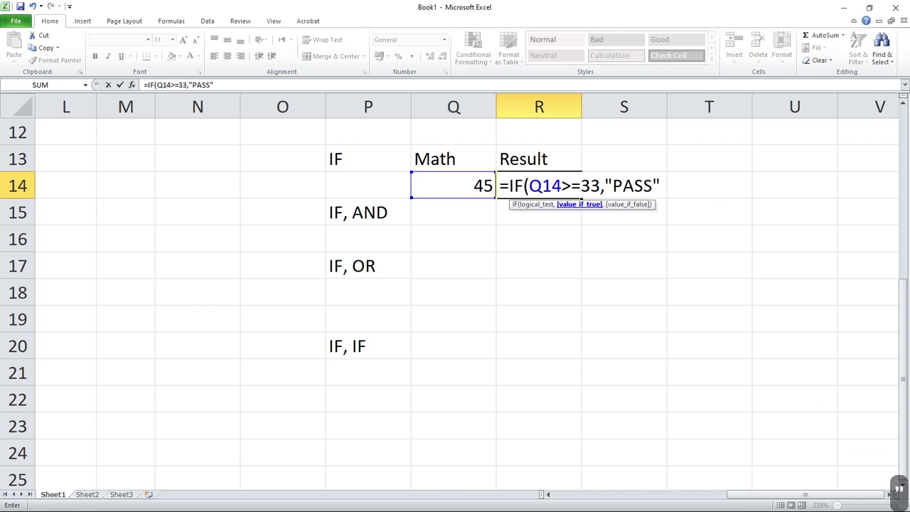
text(,)
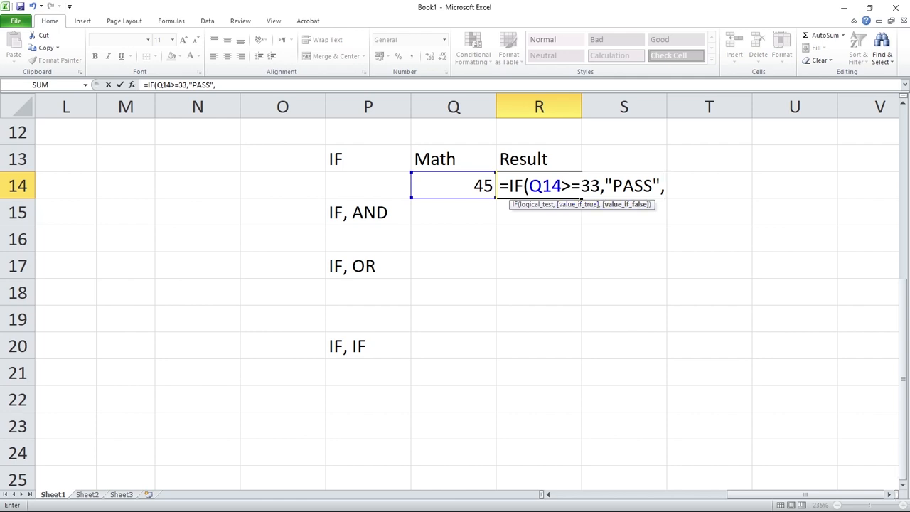
Add "FAIL" in quotation marks as the value if false and complete the IF formula in R14.
text(FAIL)
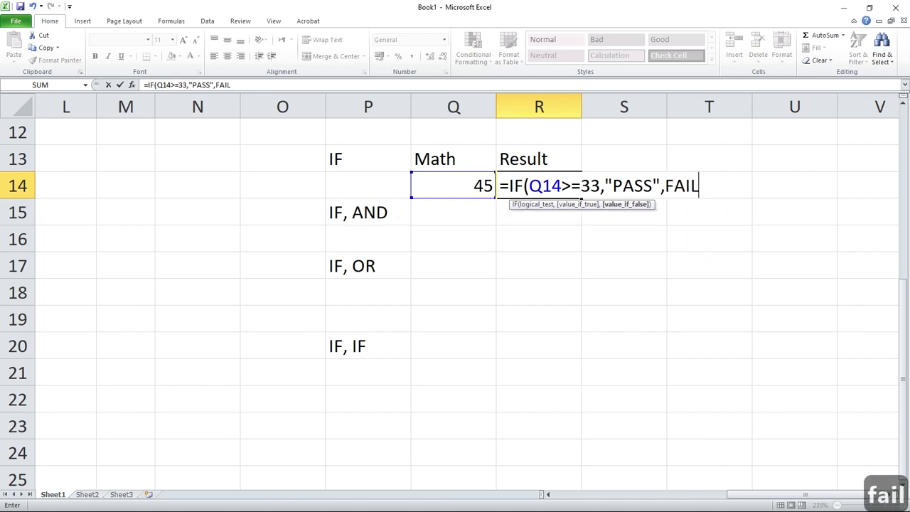
key(BackSpace)
key(BackSpace)
key(BackSpace)
key(BackSpace)
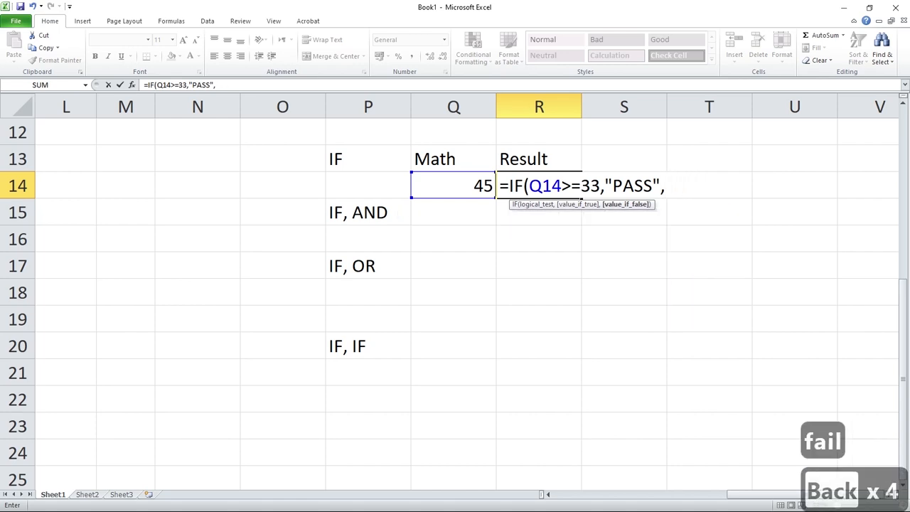
text(")
text(FAIL")
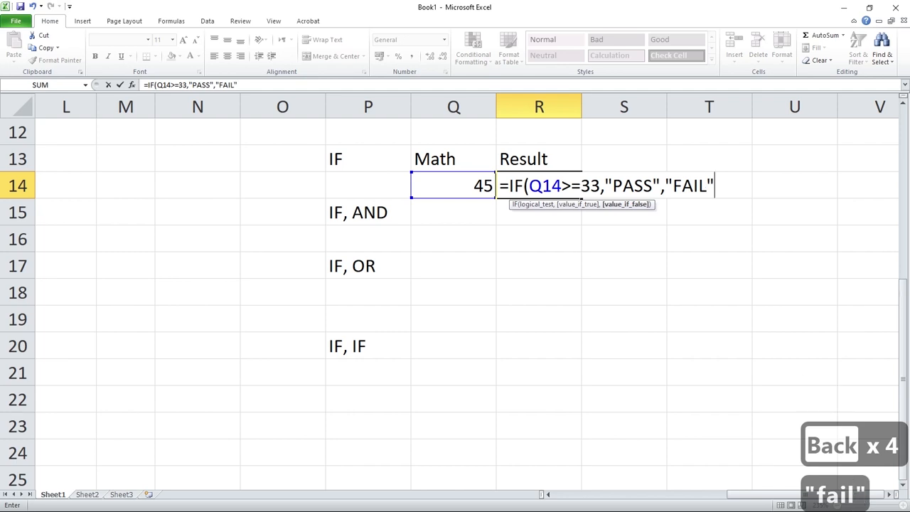
key(Return)
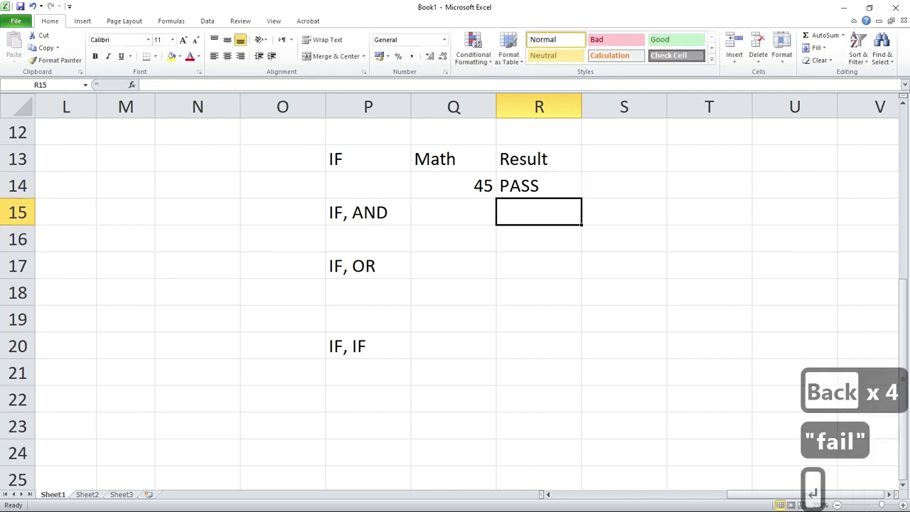
Review the completed IF formula in R14 without changing it.
key(Up)
key(F2)
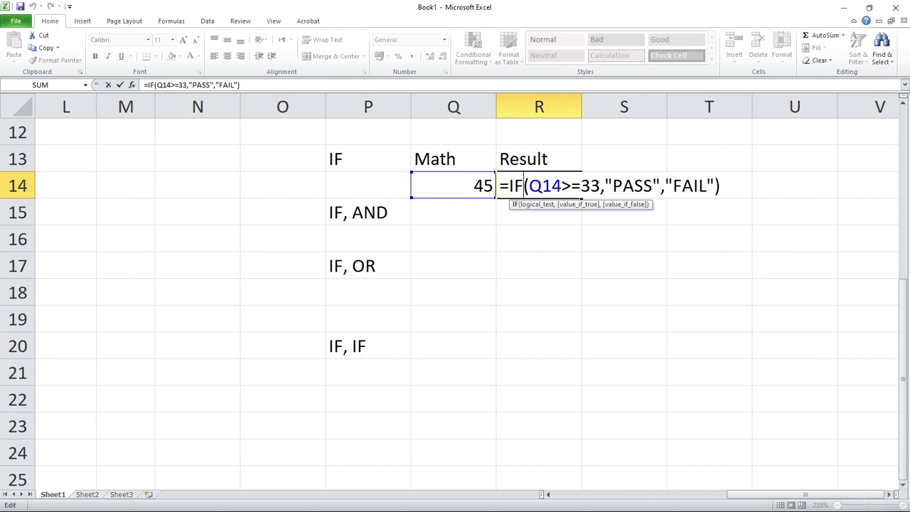
key(End)
key(Return)
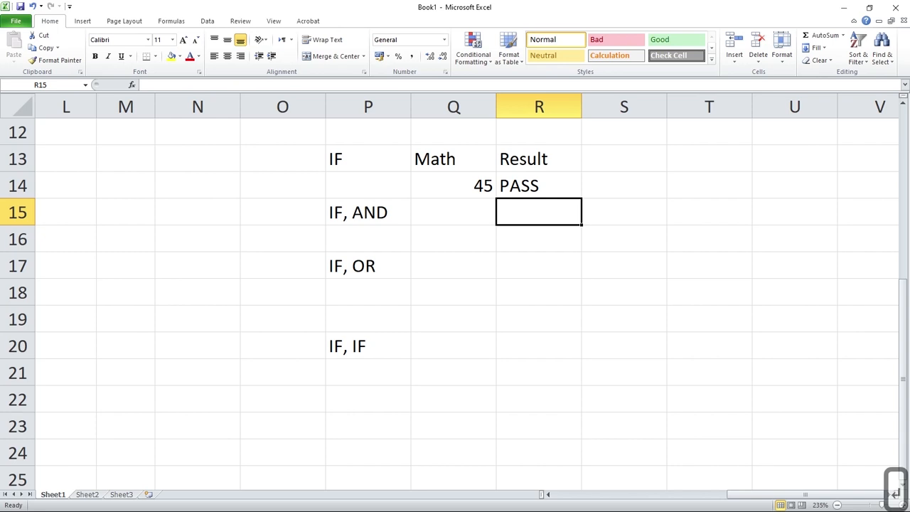
Set the Math mark in Q14 to 33 to test the formula at the pass limit.
double_click(454, 186)
key(End)
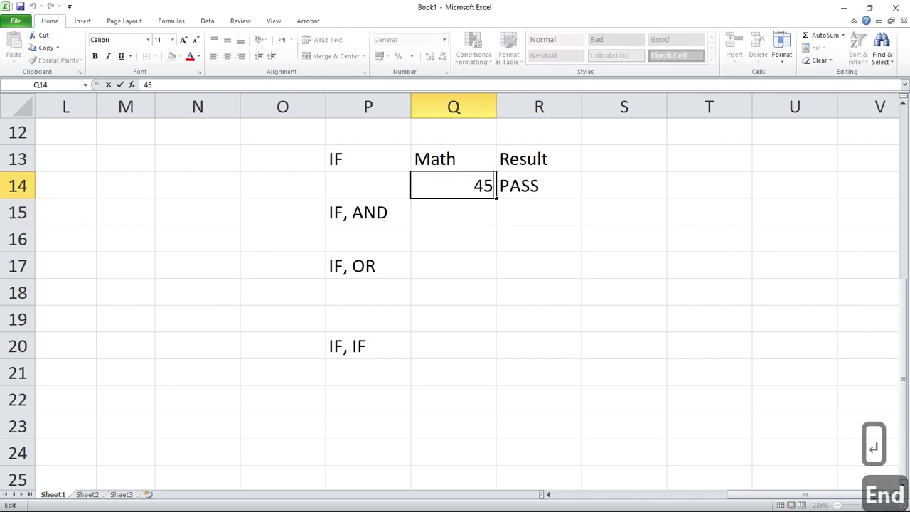
key(shift+Left)
key(shift+Left)
key(Home)
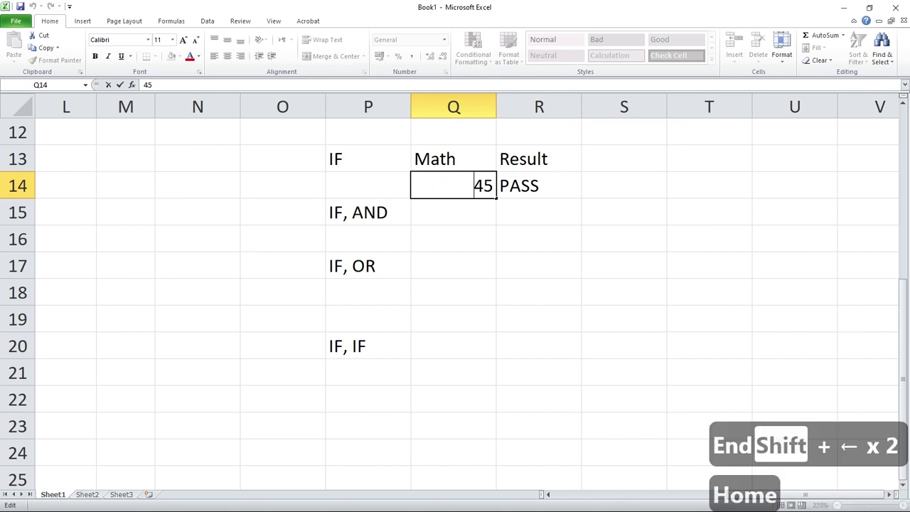
key(shift+Right)
key(shift+Right)
text(33)
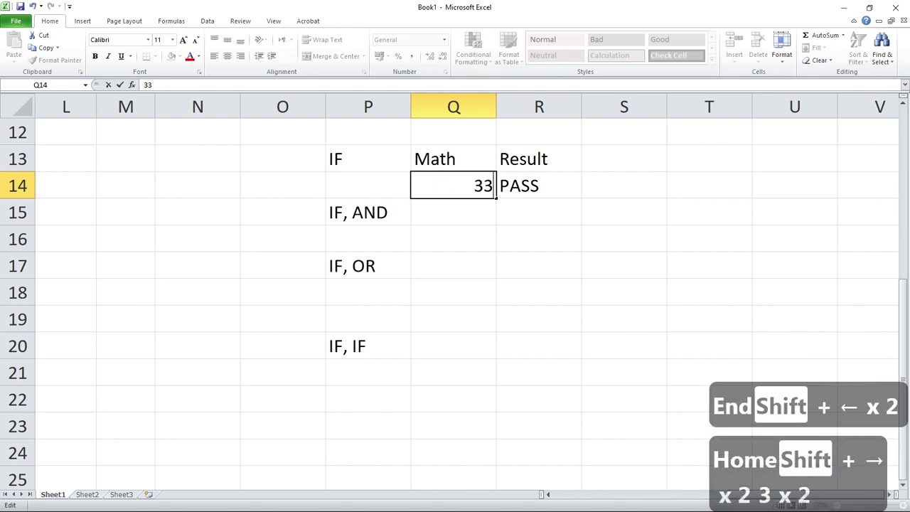
key(Return)
Set the Math mark in Q14 to 32 to test a value just below the limit.
click(454, 186)
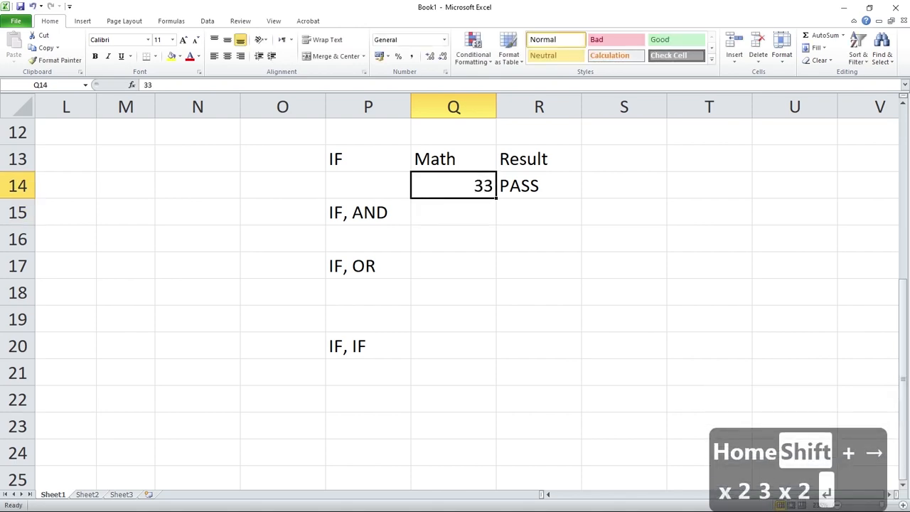
key(F2)
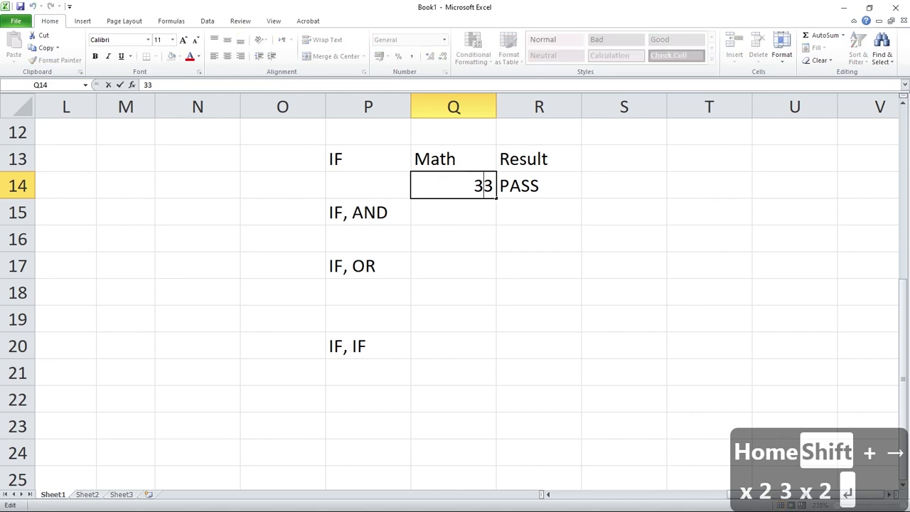
key(shift+Left)
text(2)
key(Return)
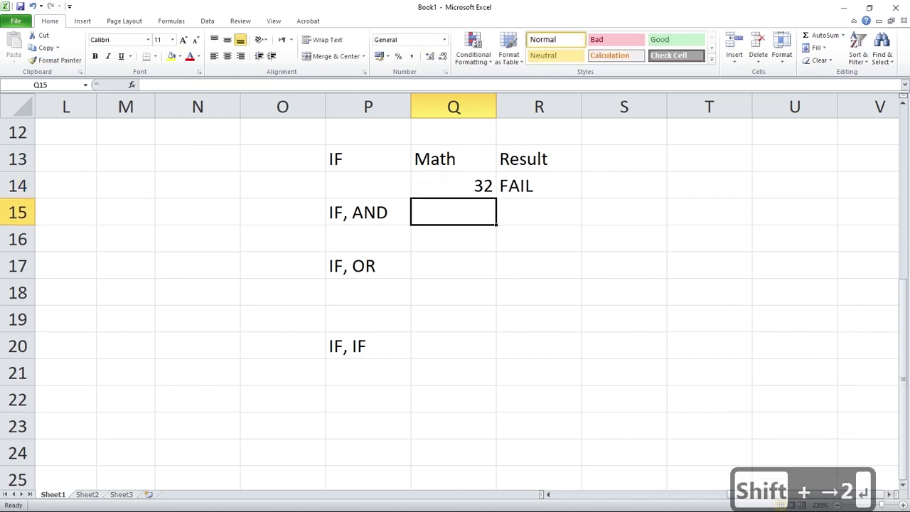
Set the Math mark in Q14 back to 33.
double_click(483, 185)
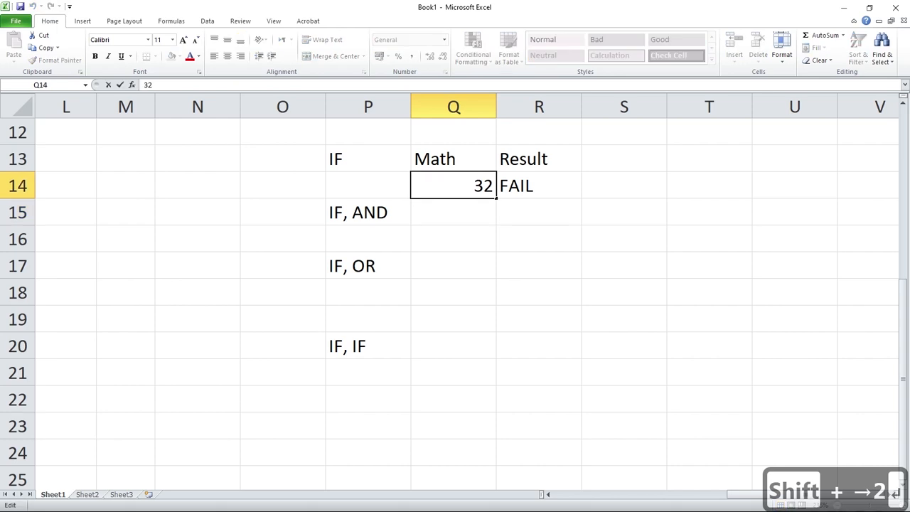
key(shift+Right)
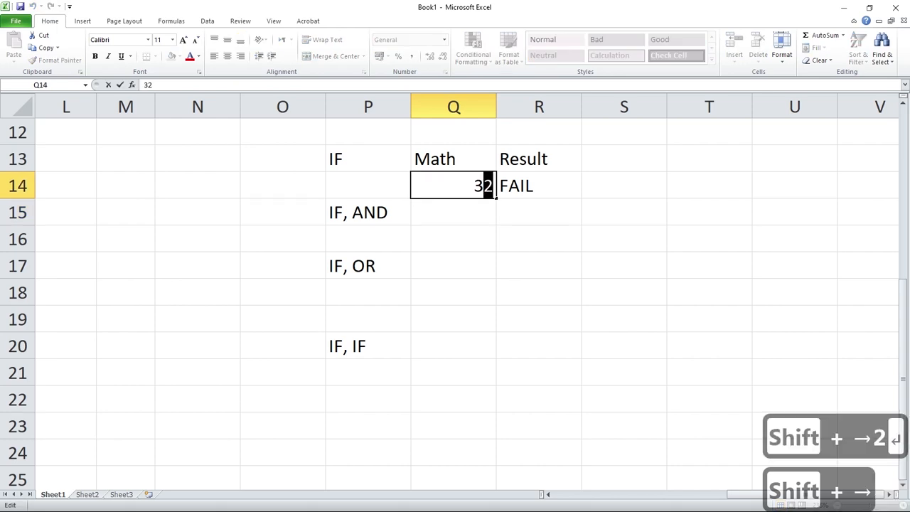
text(3)
key(Return)
Set the Math mark in Q14 to 90 to test a high score.
double_click(484, 186)
key(shift+Right)
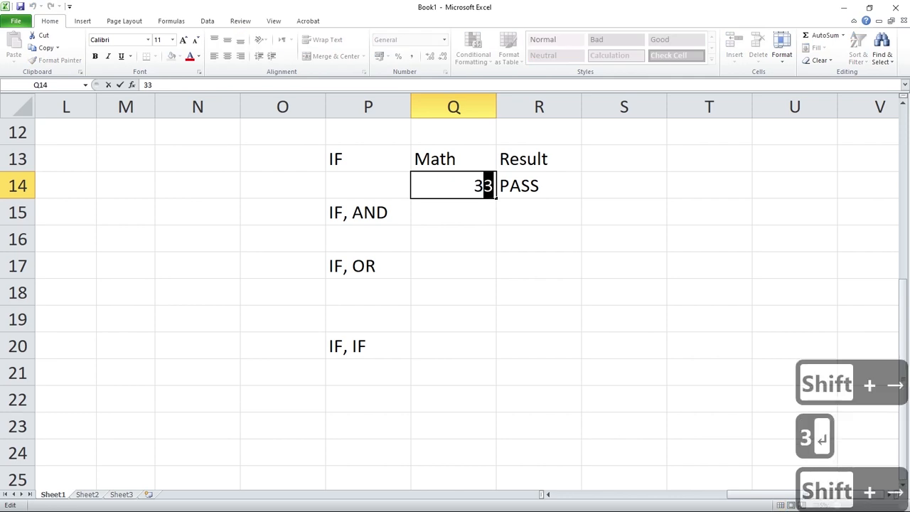
key(shift+Left)
key(shift+Left)
key(shift+Right)
key(shift+Right)
text(90)
key(Return)
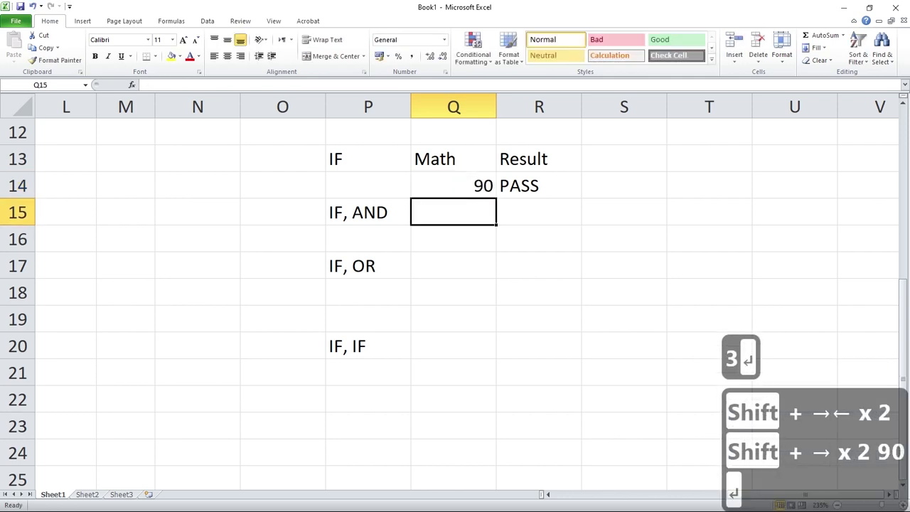
Set the Math mark in Q14 to 25 to test a low score.
double_click(484, 185)
key(Home)
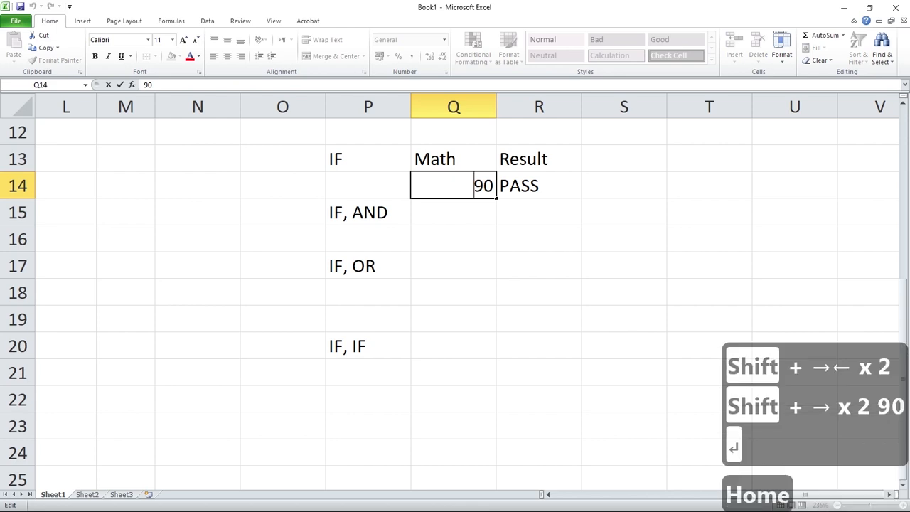
key(shift+Right)
key(shift+Right)
text(25)
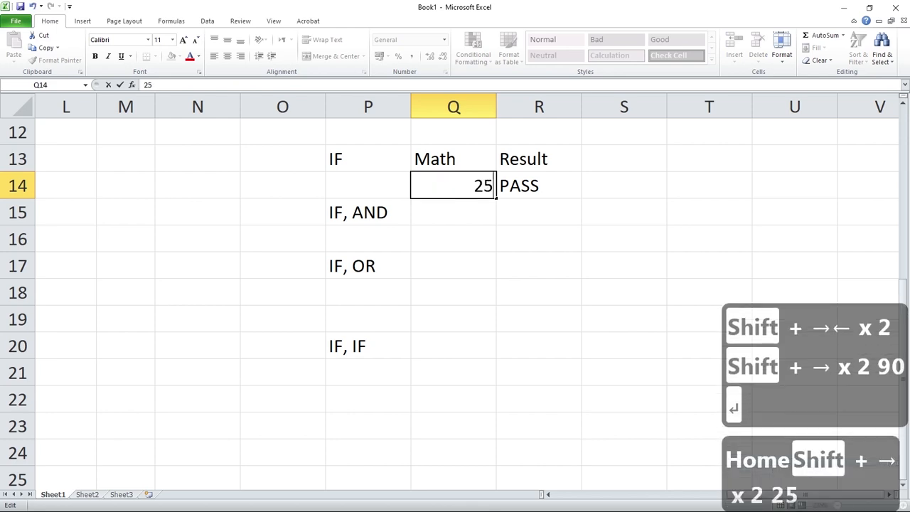
key(Return)
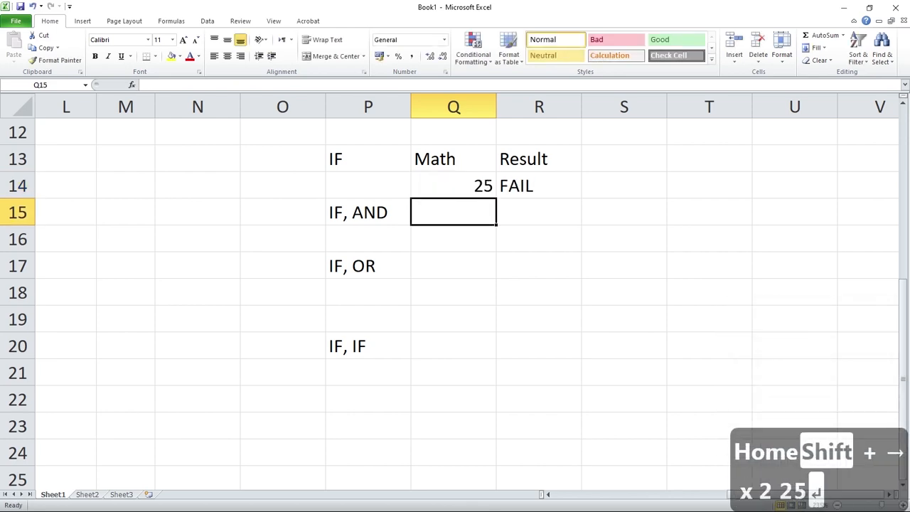